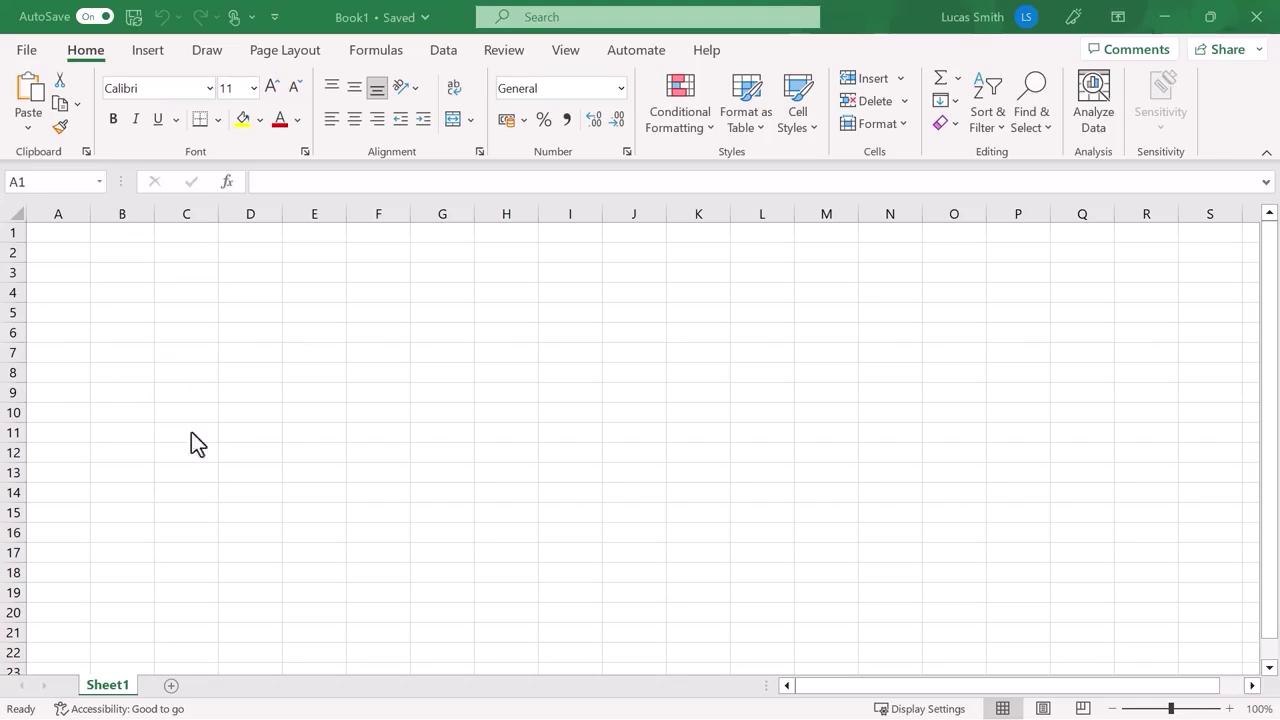
Enter the formula =45+1 in cell A1 and reselect the cell to view its formula
click(57, 233)
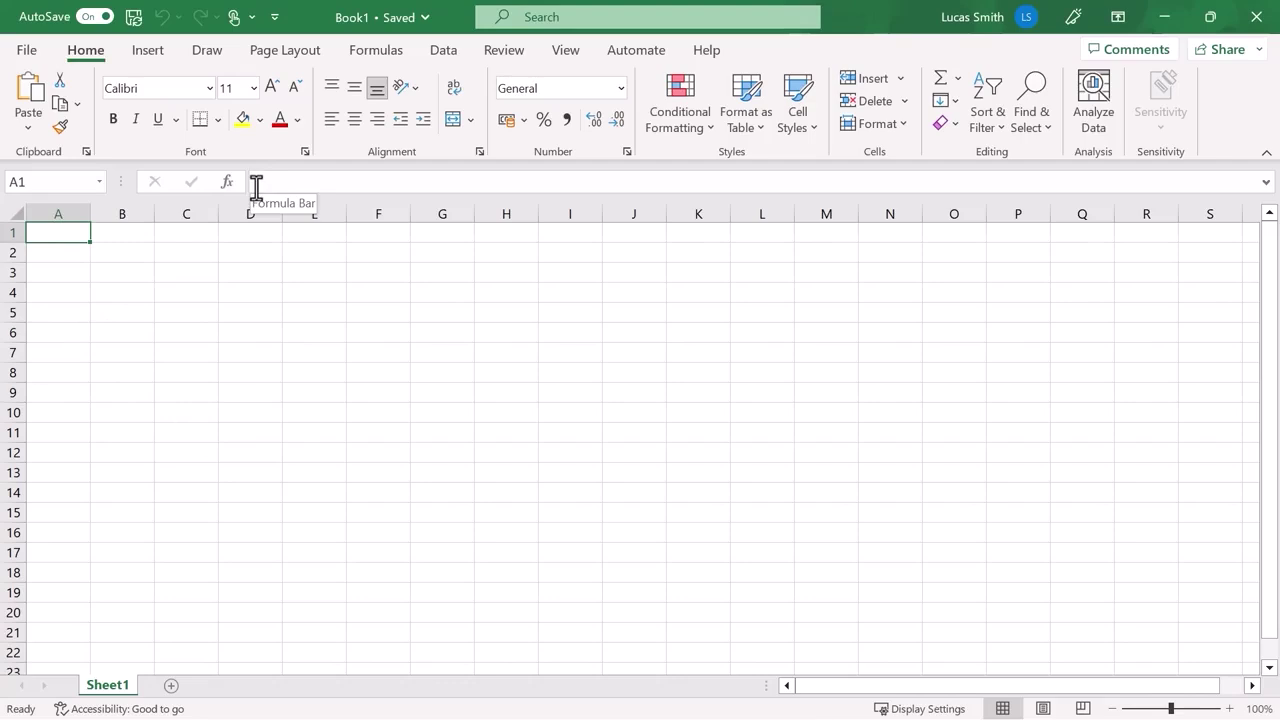
text(=)
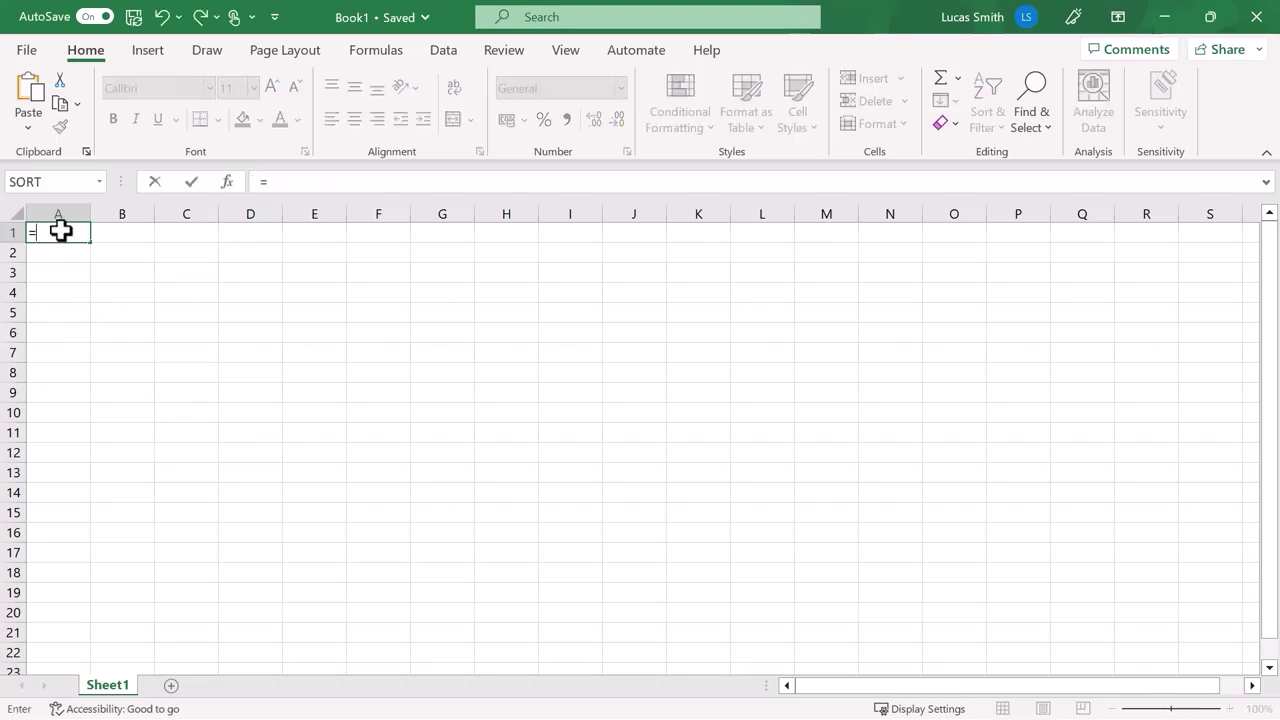
text(45+1)
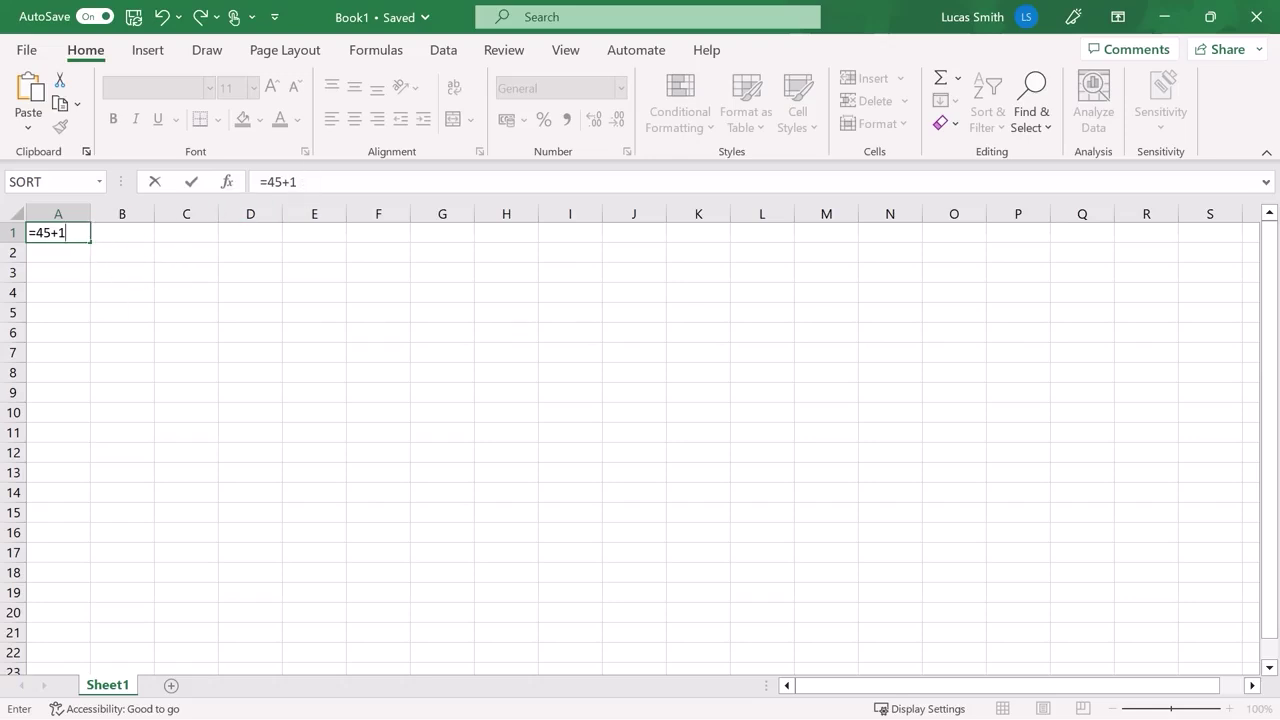
key(Return)
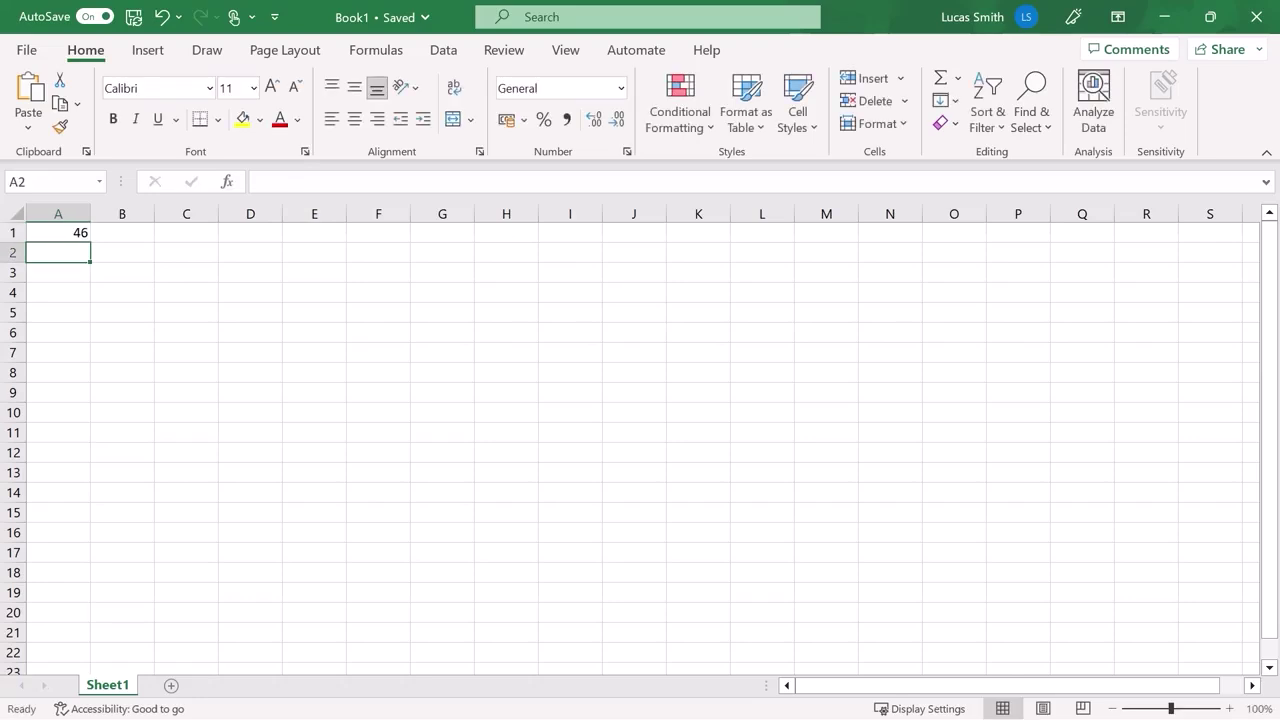
click(66, 237)
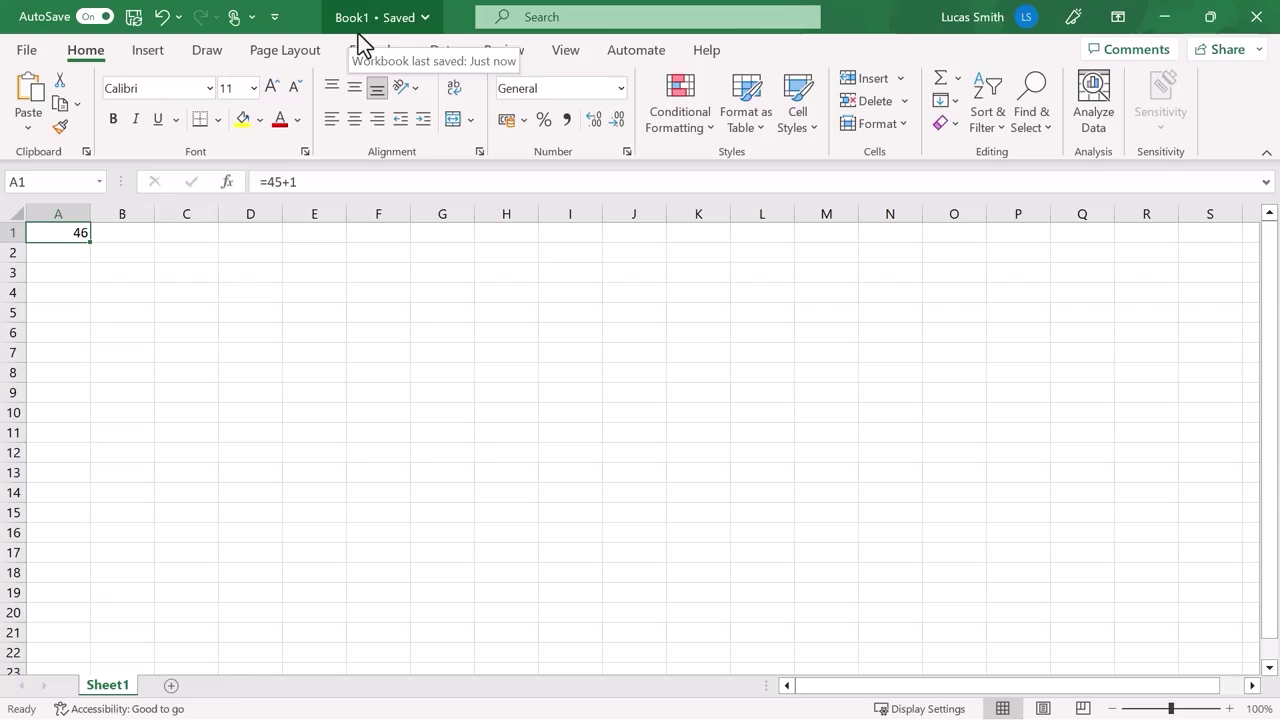
Rename the workbook as Example, keeping its current save location
click(425, 18)
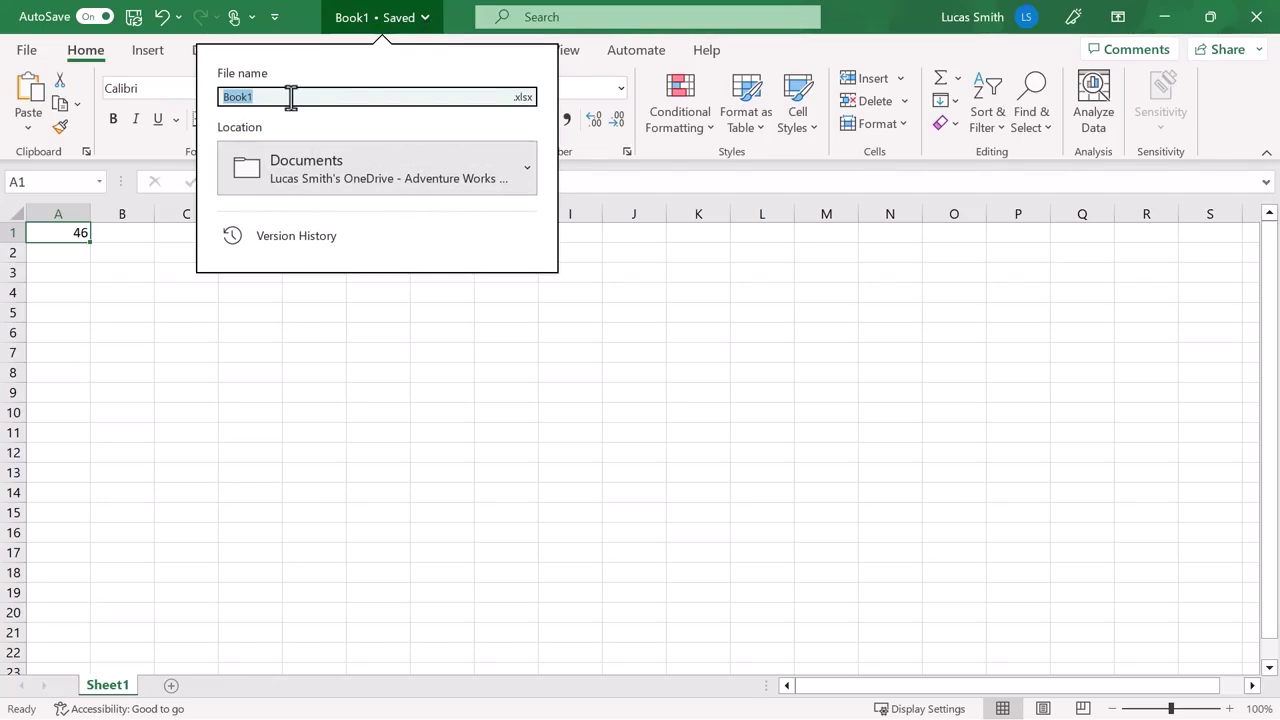
text(Example)
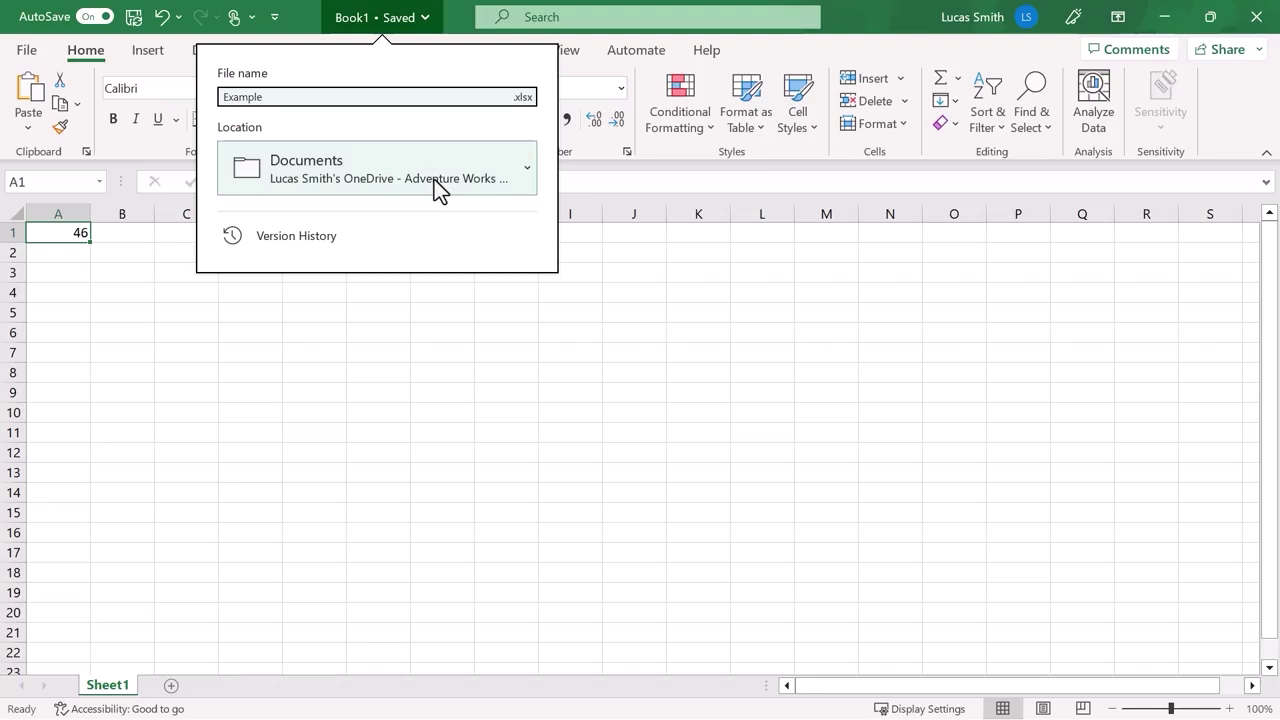
key(Return)
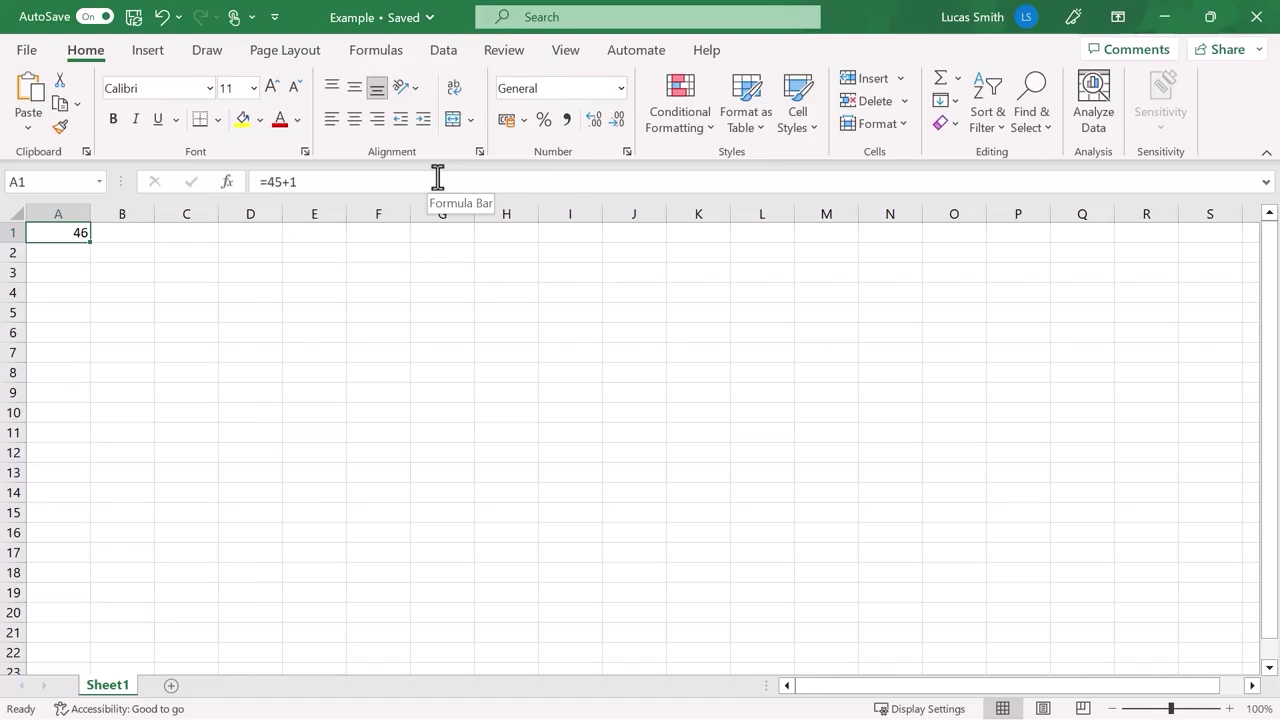
Open Find from the recently used search actions, expand its extra search options, and close the dialog
click(525, 19)
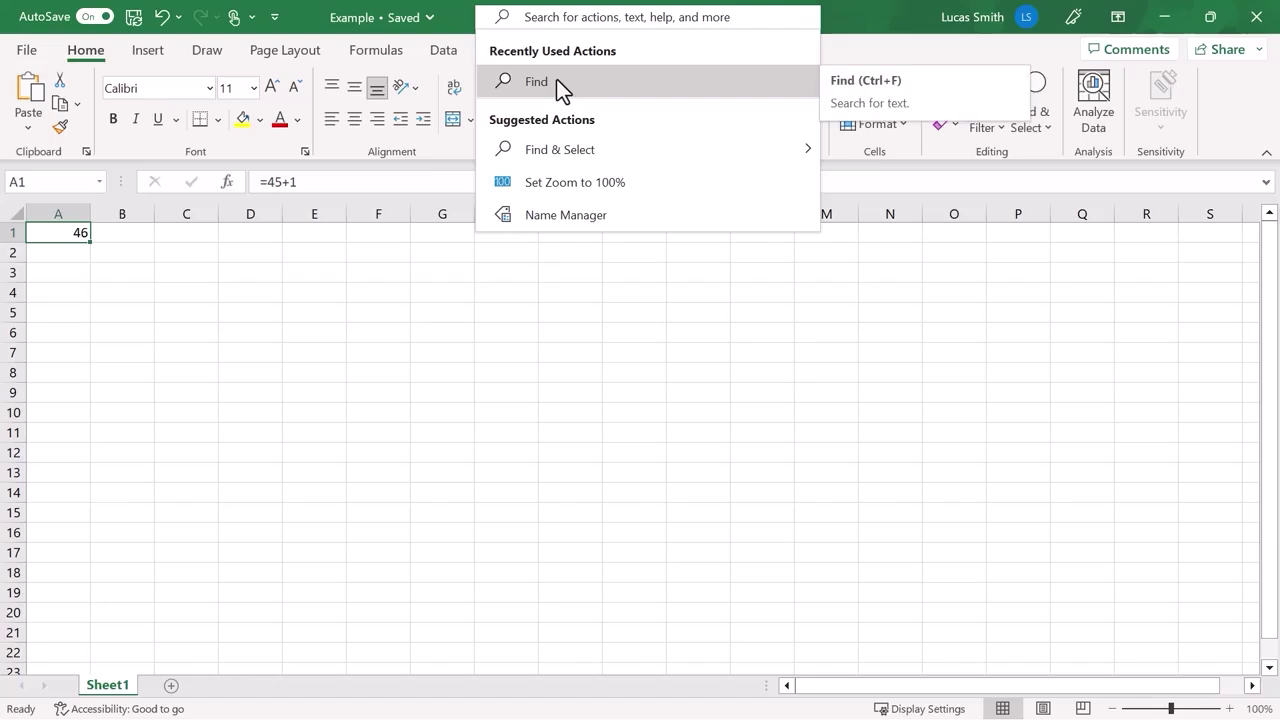
click(560, 88)
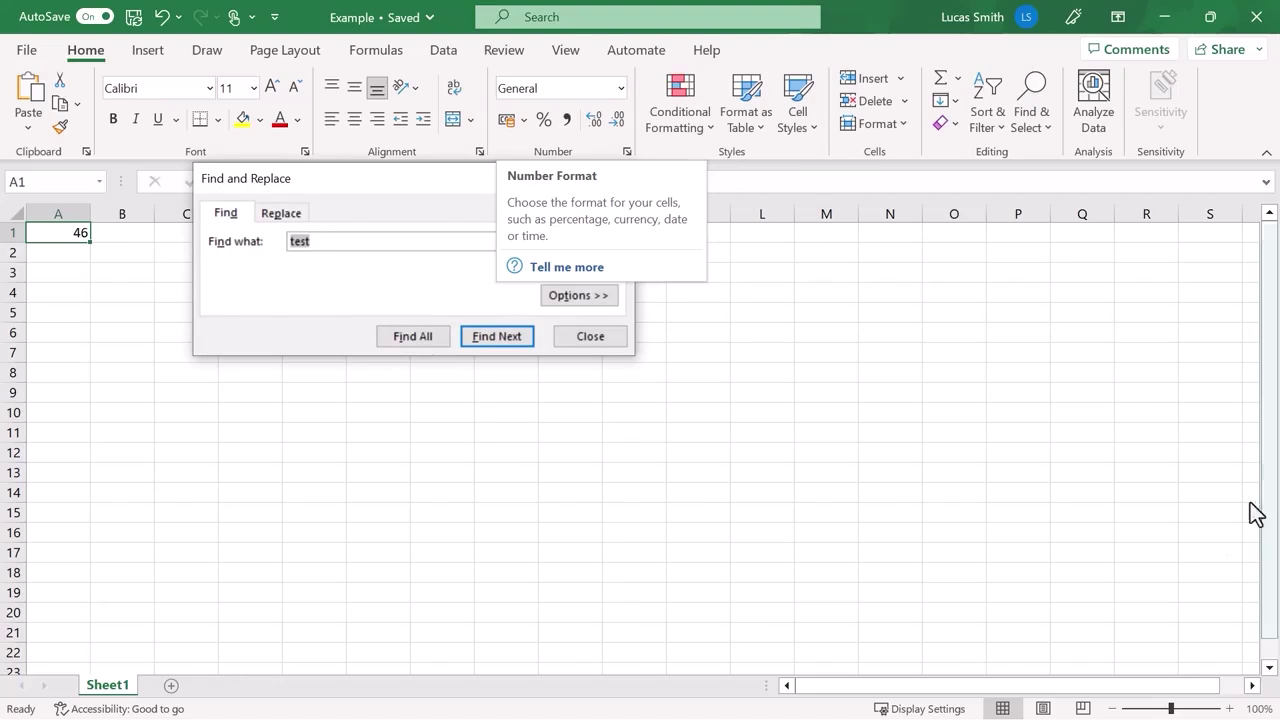
scroll(1006, 551, down, 1)
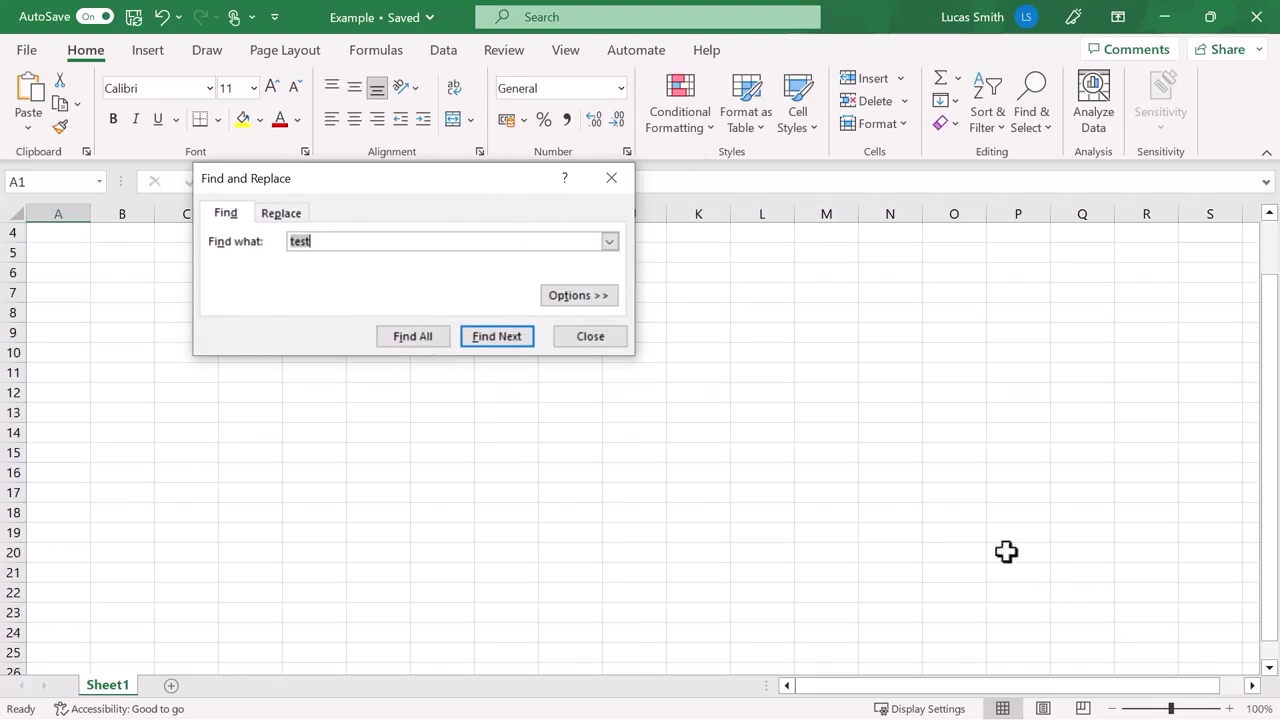
click(604, 296)
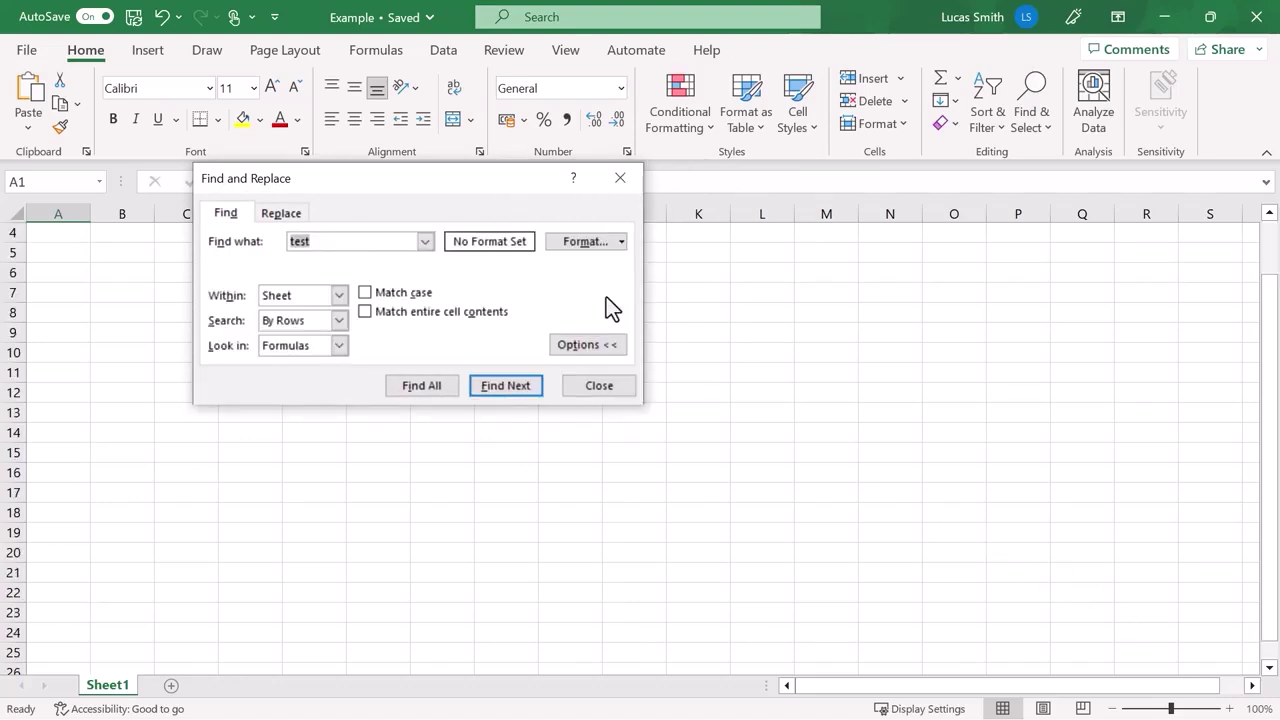
click(598, 386)
Look through the Find & Select commands offered among the suggested search actions
click(537, 22)
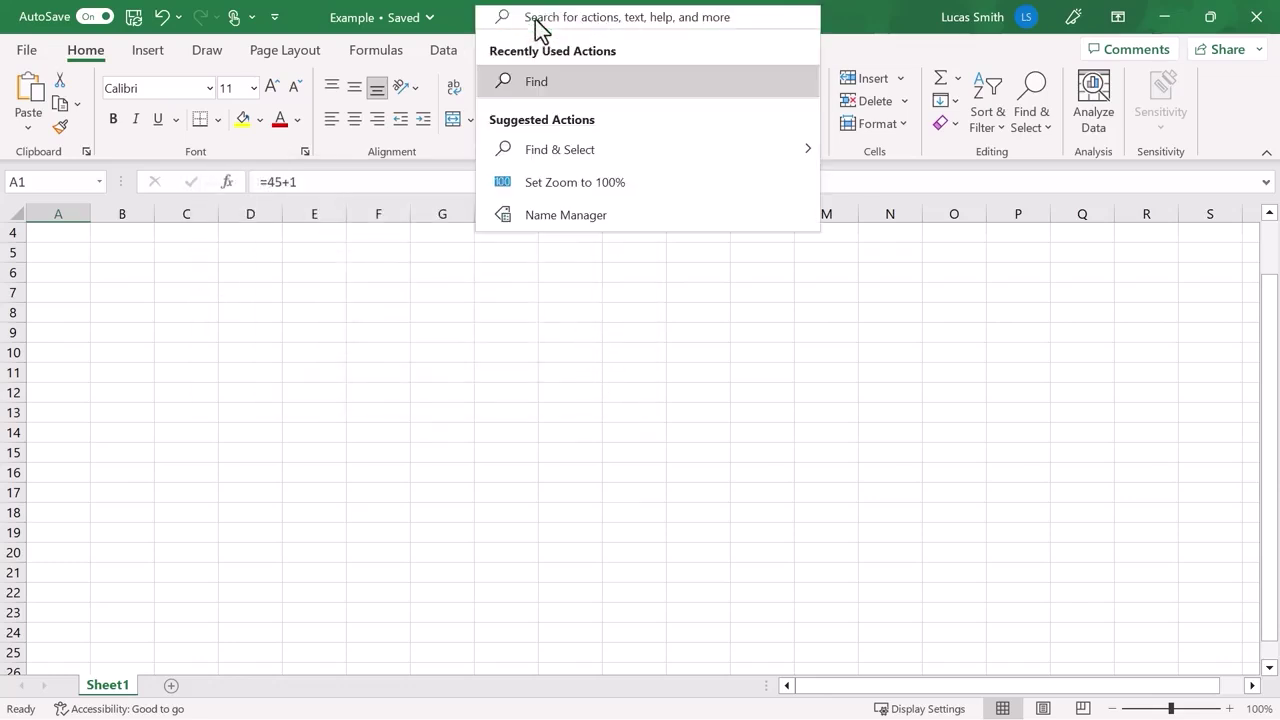
mouse_move(713, 149)
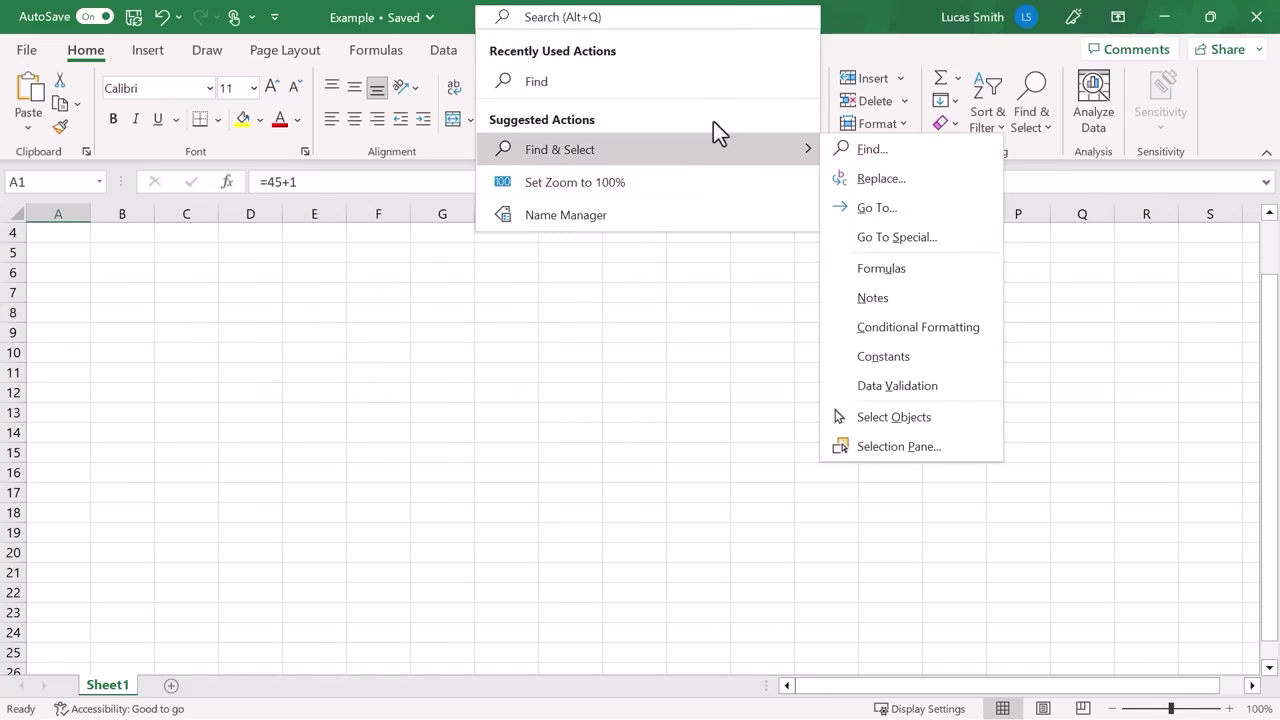
scroll(497, 280, up, 1)
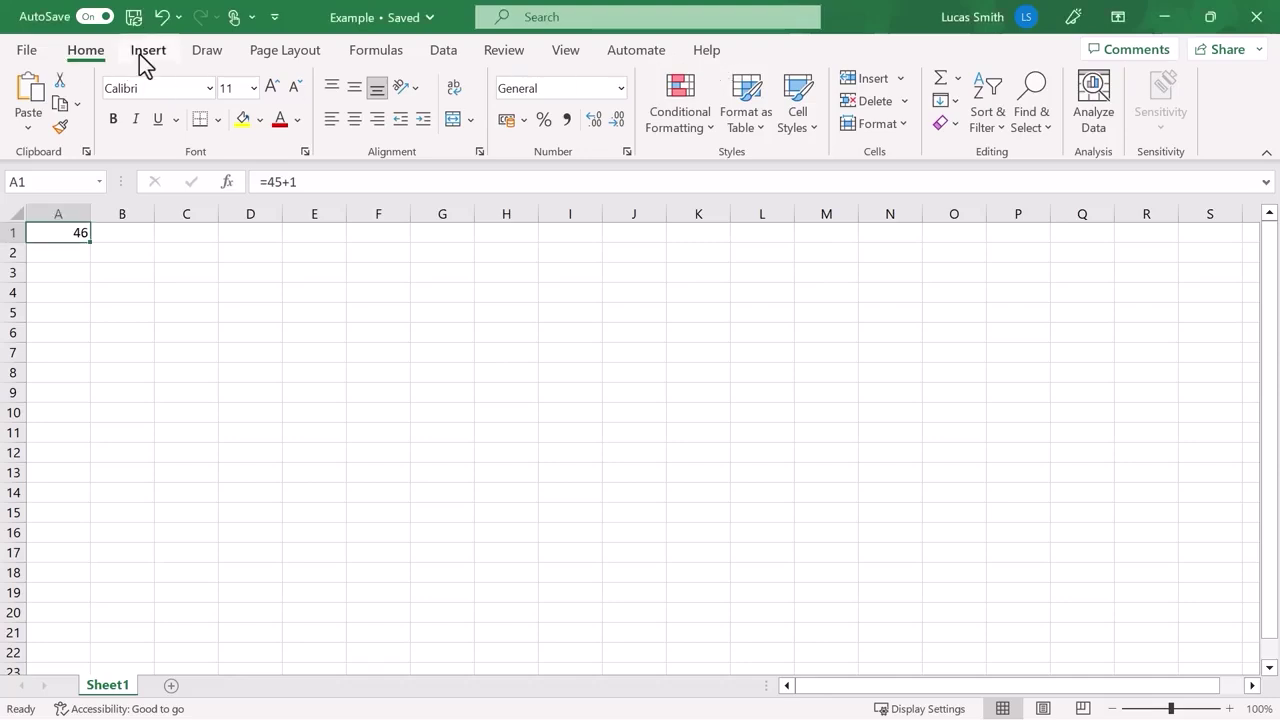
Examine the command groups for home, inserting, drawing, page layout, formulas, data, review and view tasks
click(212, 53)
click(268, 56)
click(90, 55)
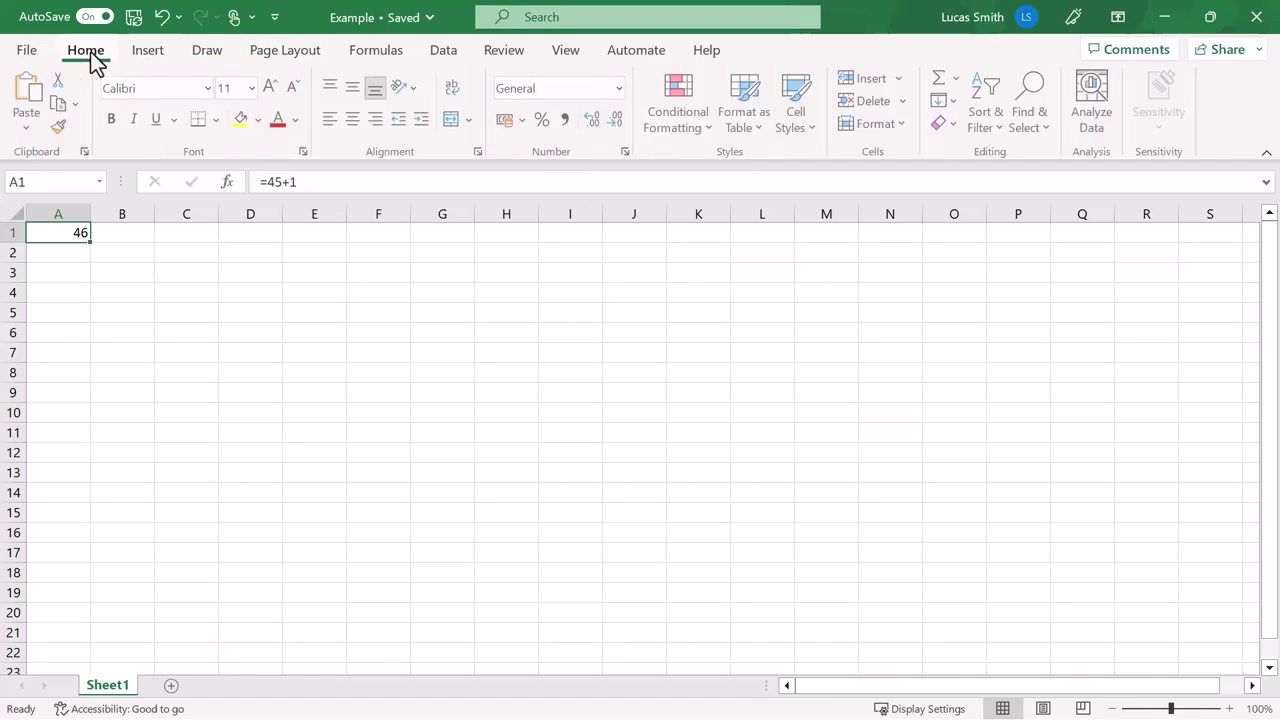
click(140, 56)
click(203, 55)
click(262, 56)
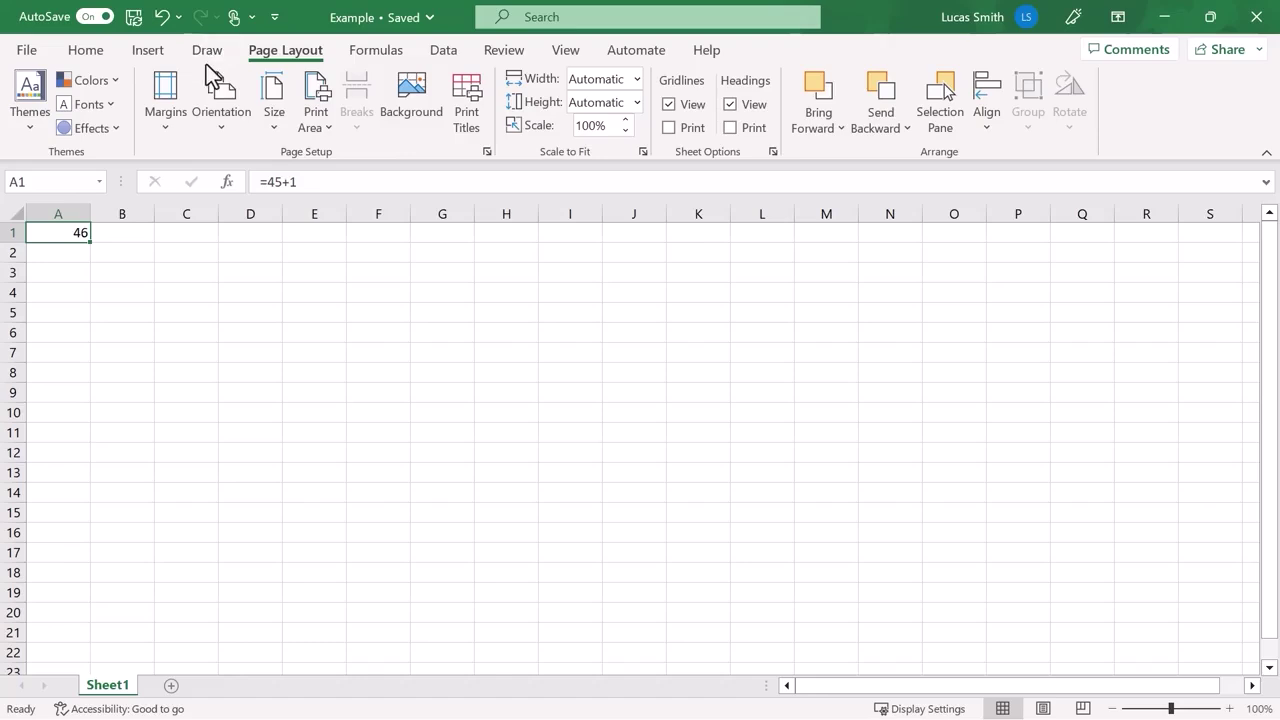
click(99, 57)
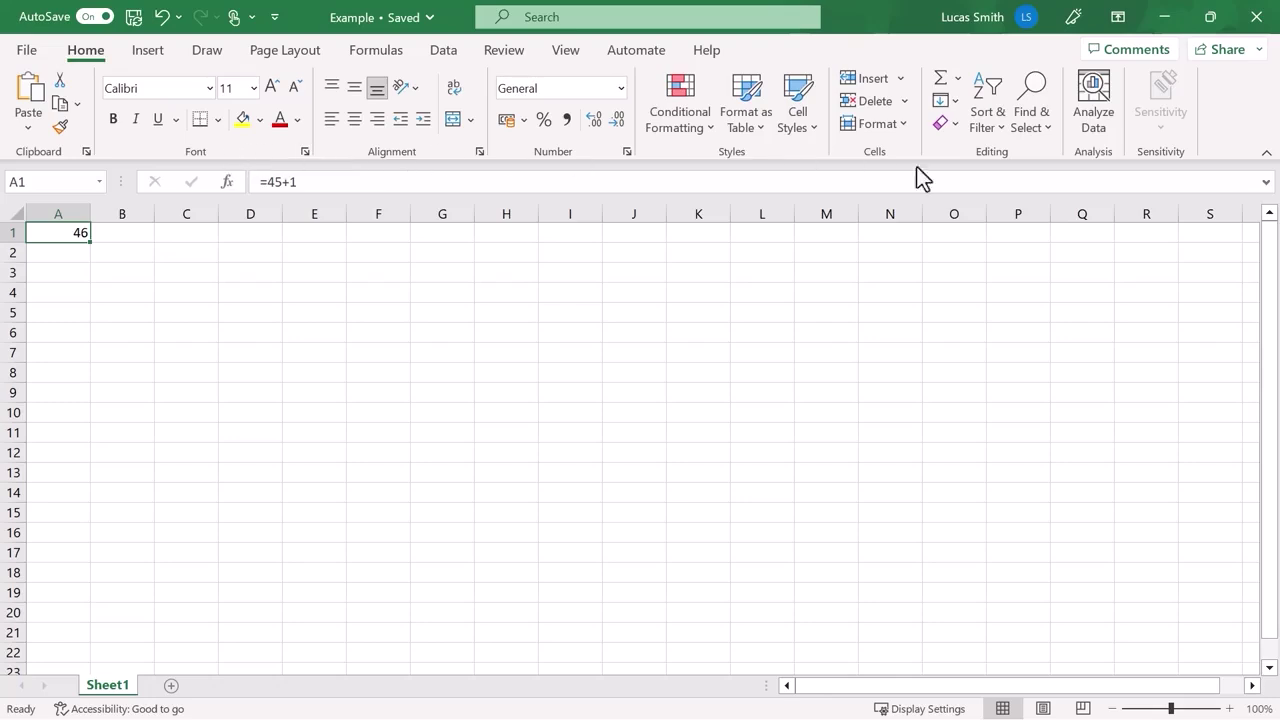
click(147, 52)
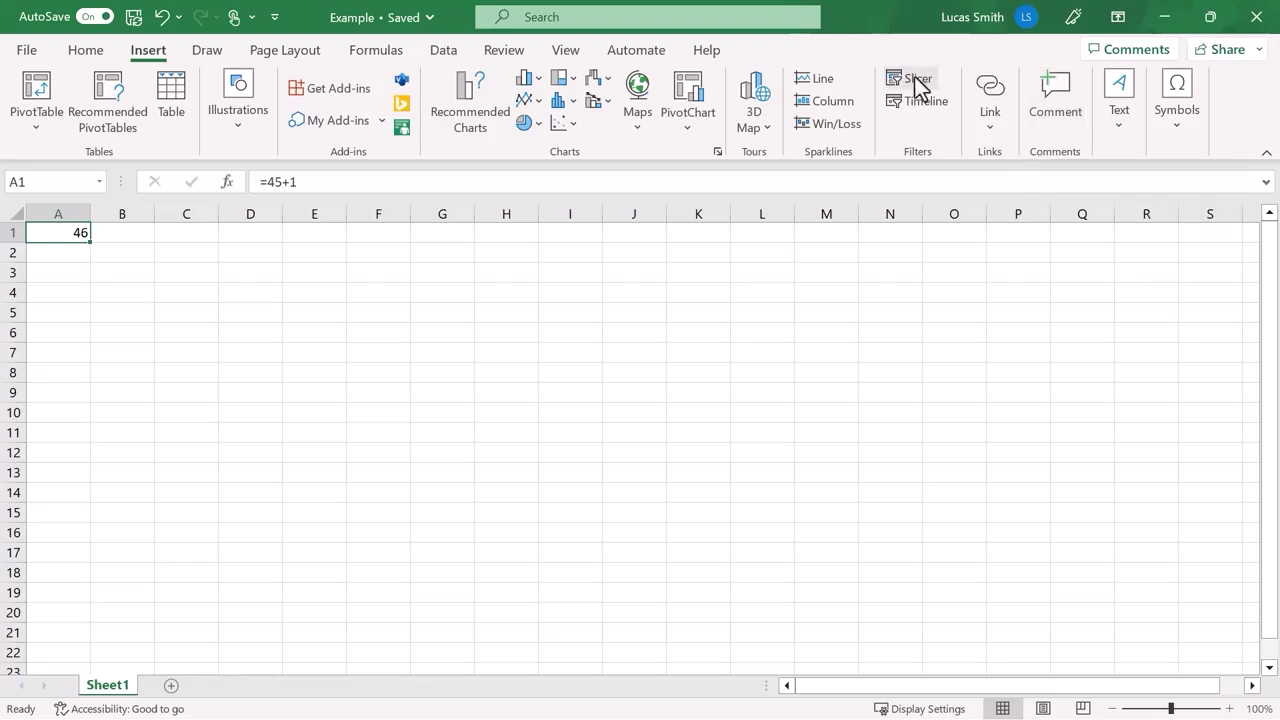
click(206, 56)
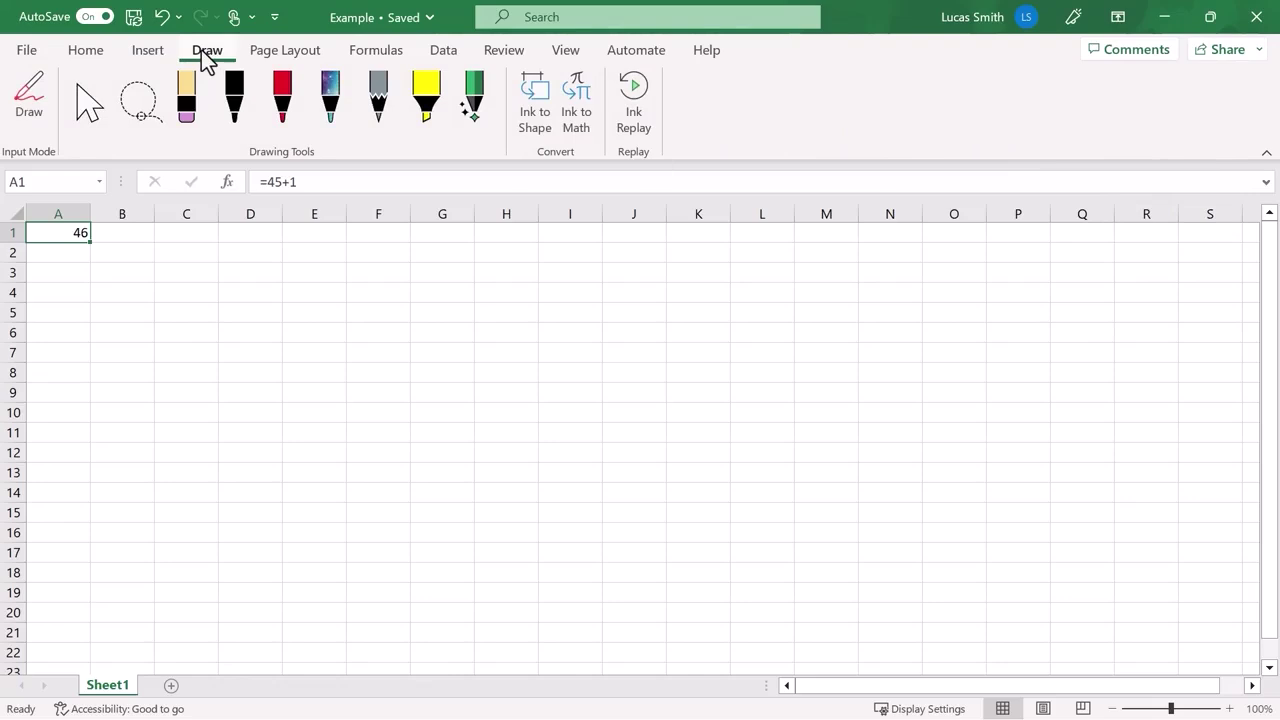
click(286, 52)
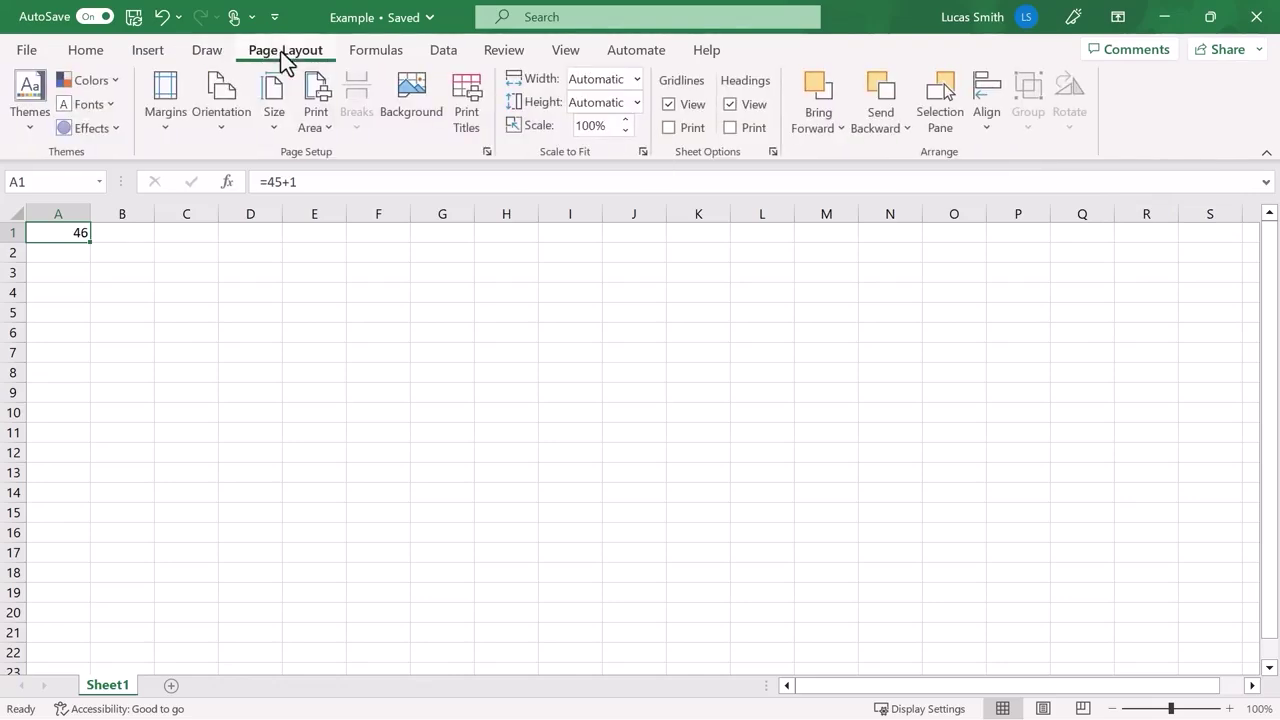
click(362, 52)
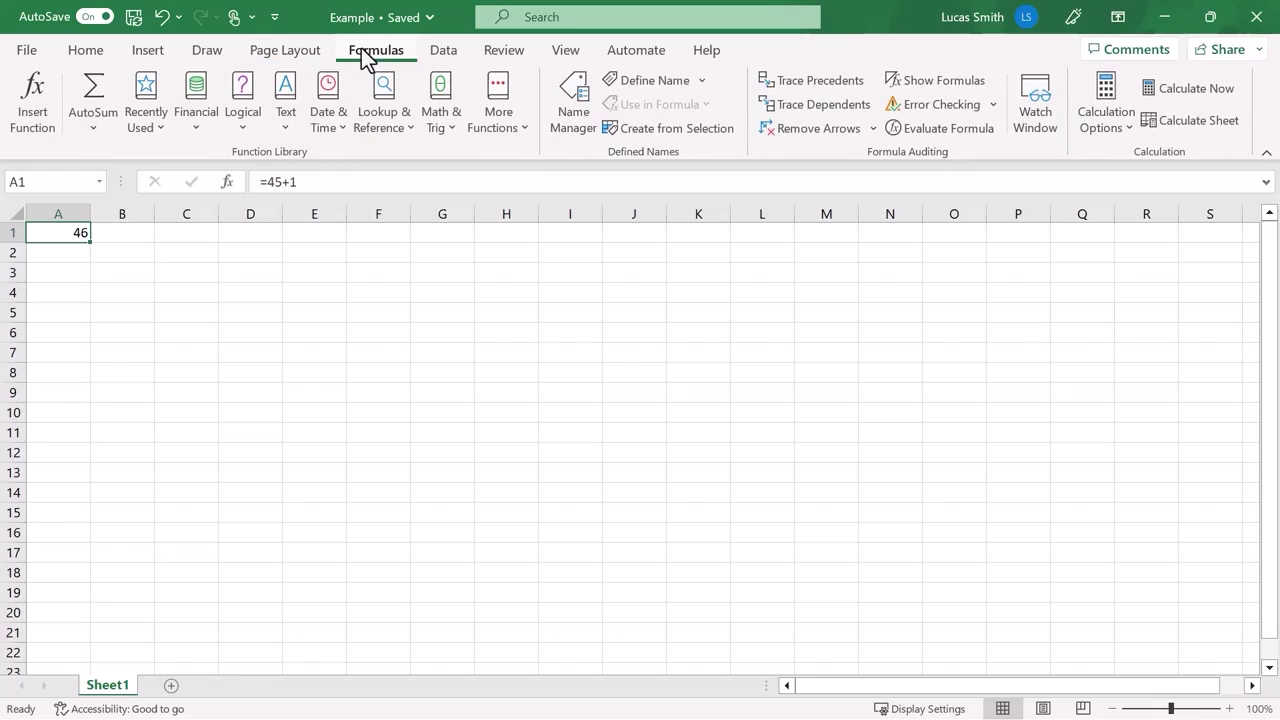
click(440, 58)
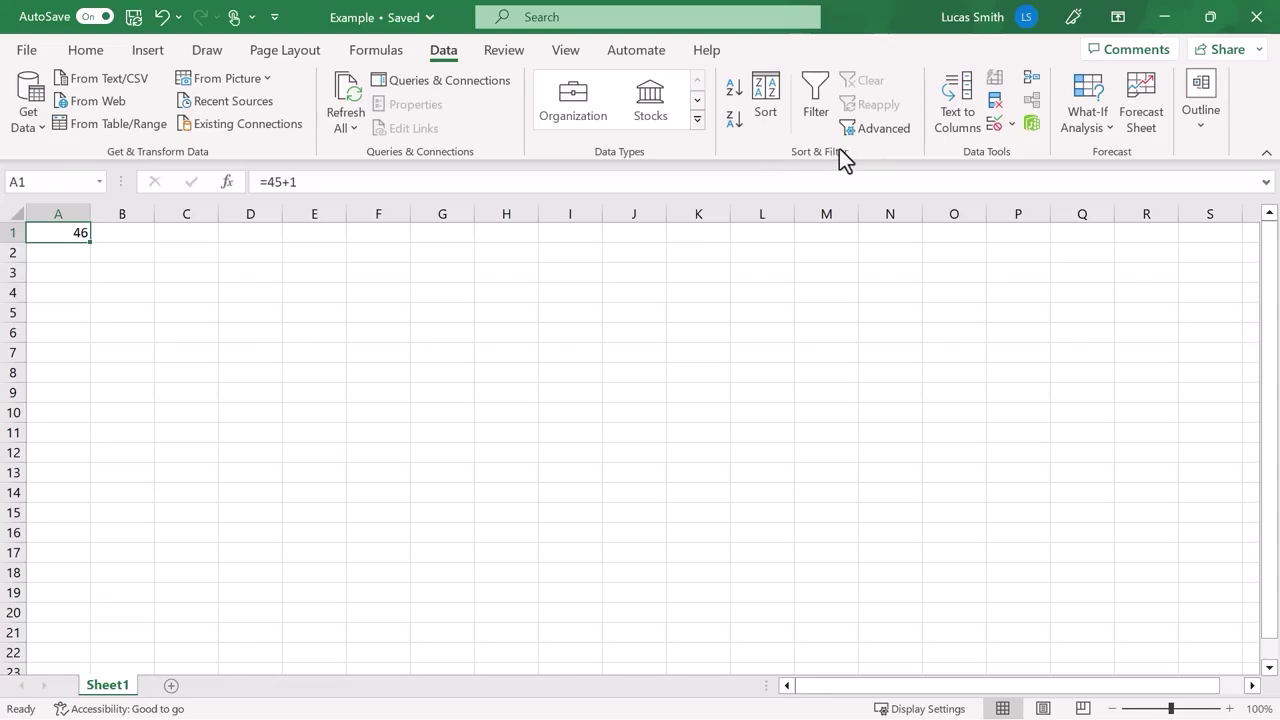
click(502, 51)
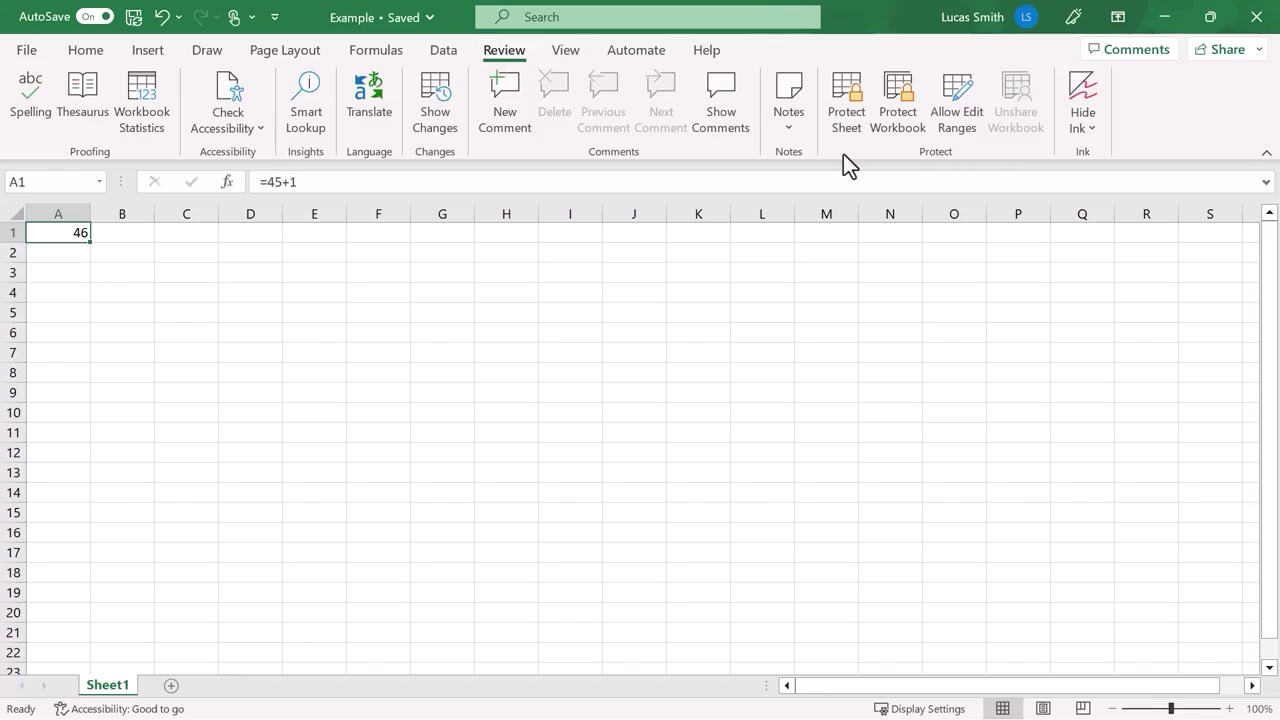
click(567, 52)
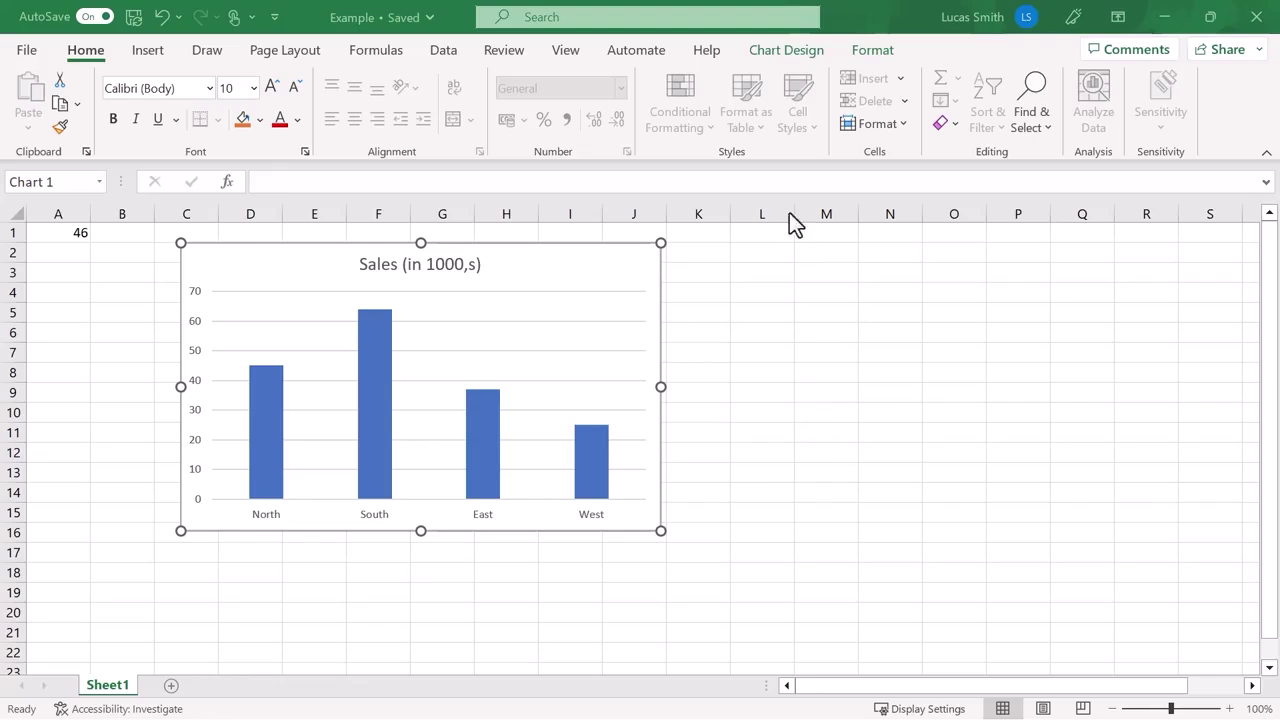
Examine the design and formatting commands available for the selected Sales column chart
click(789, 48)
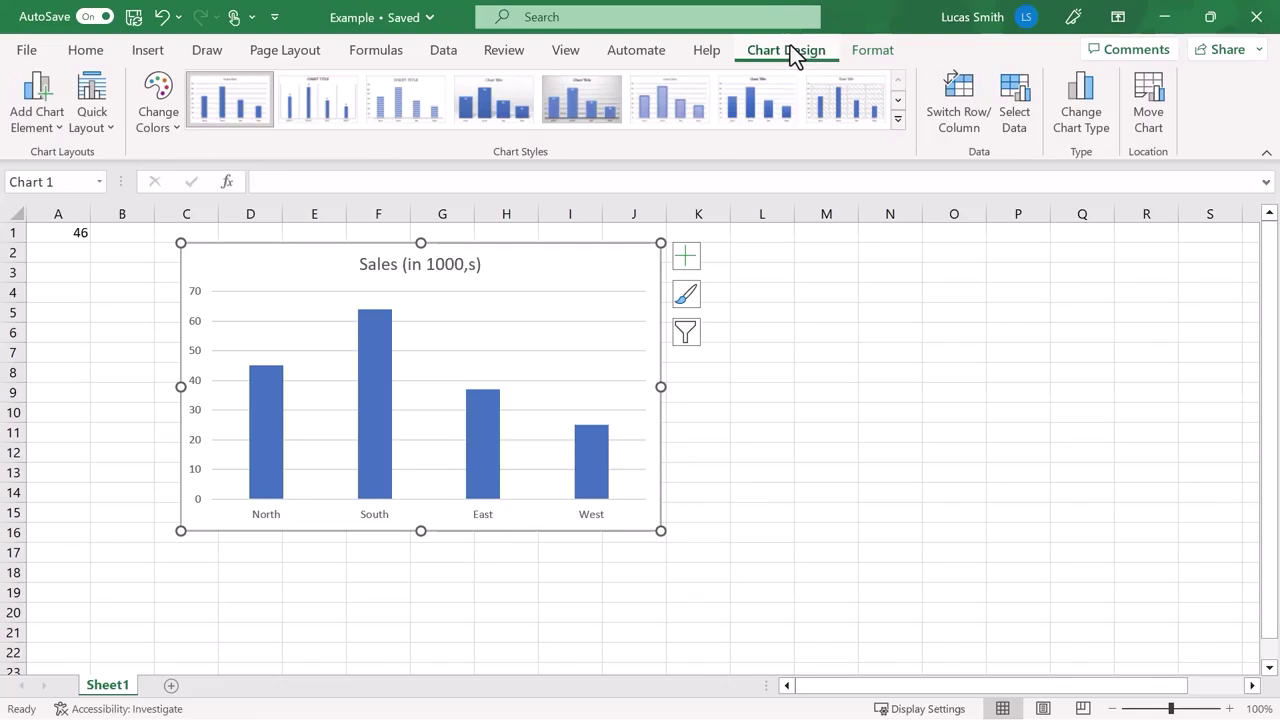
click(867, 49)
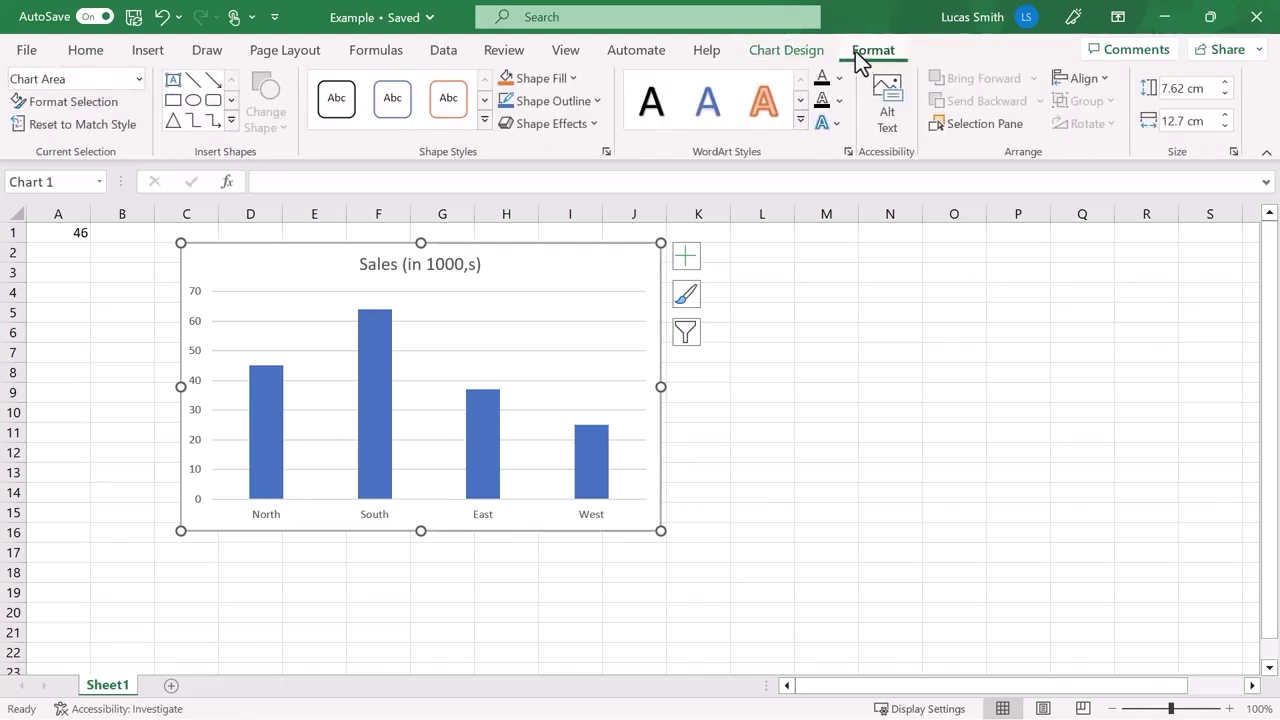